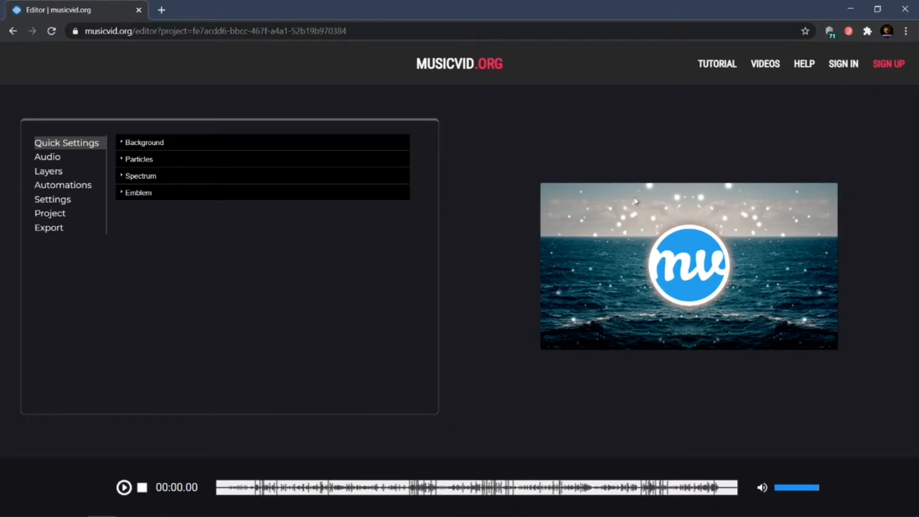
Replace the background image with pexels-sitthan-kutty-913807.jpg from the Downloads folder.
click(186, 146)
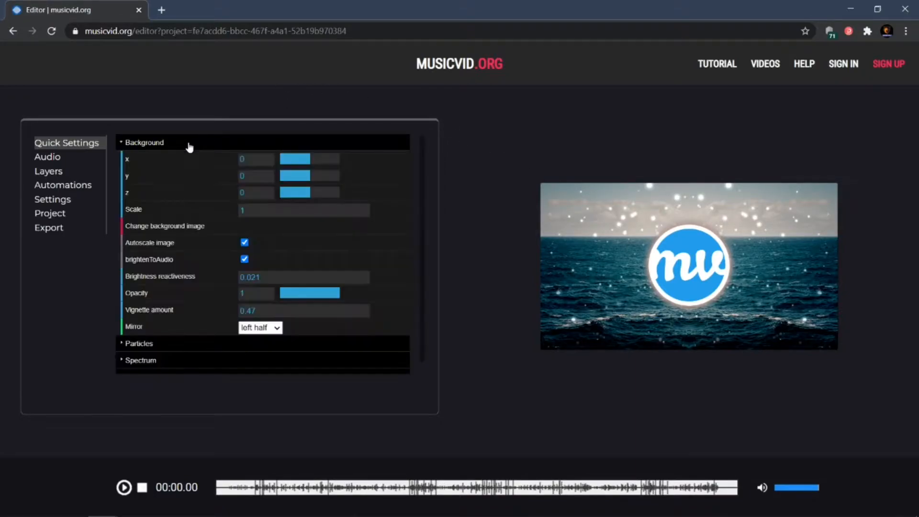
click(137, 142)
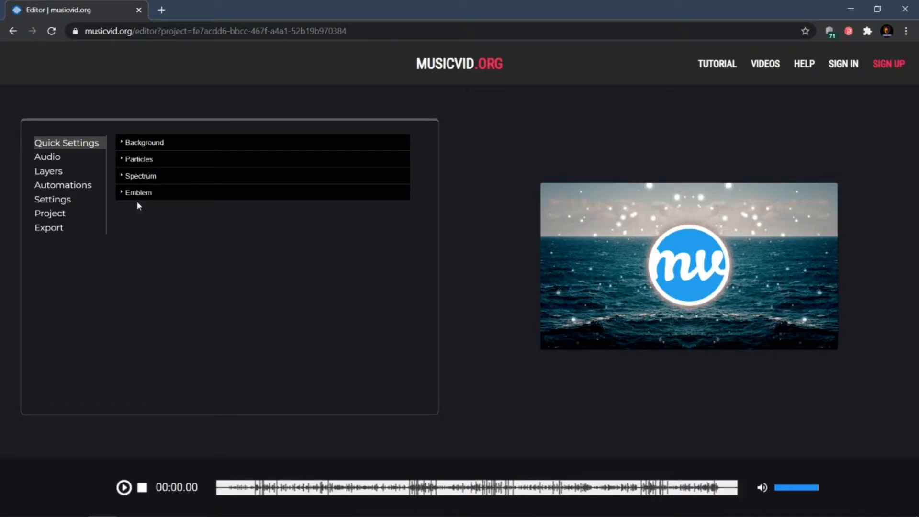
click(123, 143)
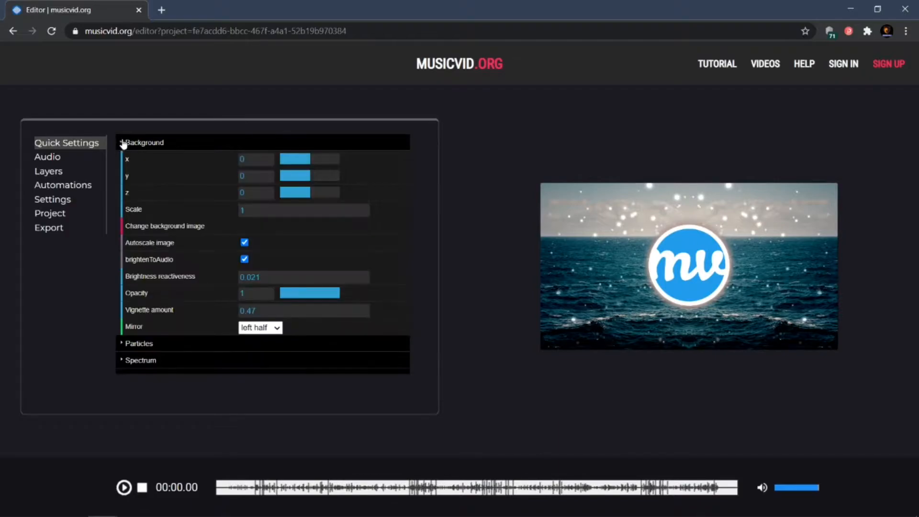
click(155, 229)
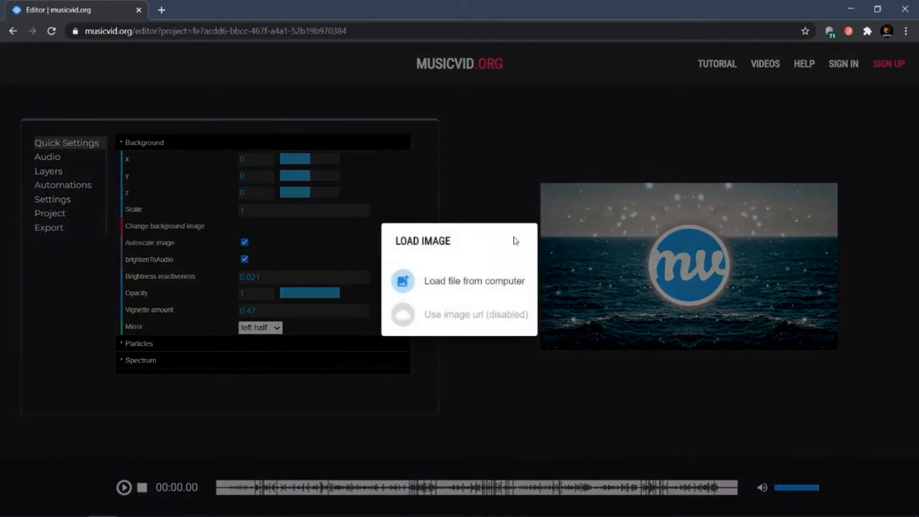
click(462, 283)
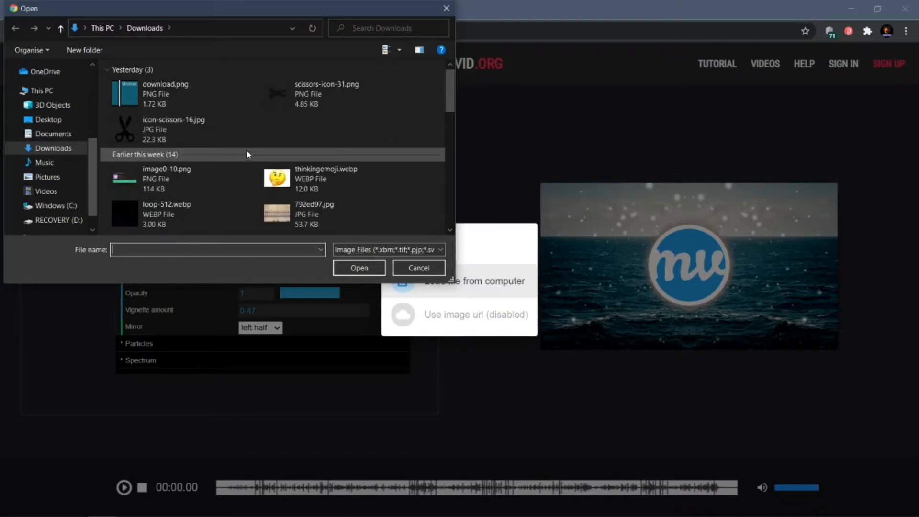
scroll(202, 146, down, 3)
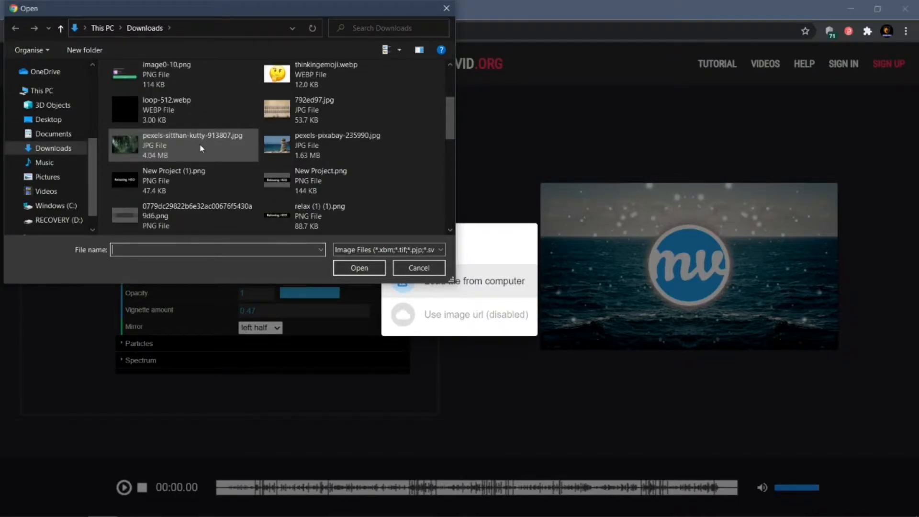
click(201, 146)
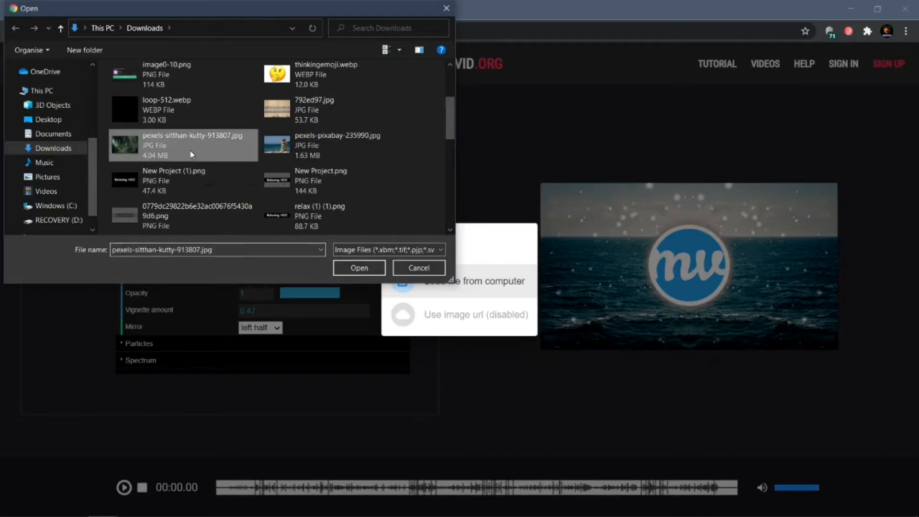
click(349, 267)
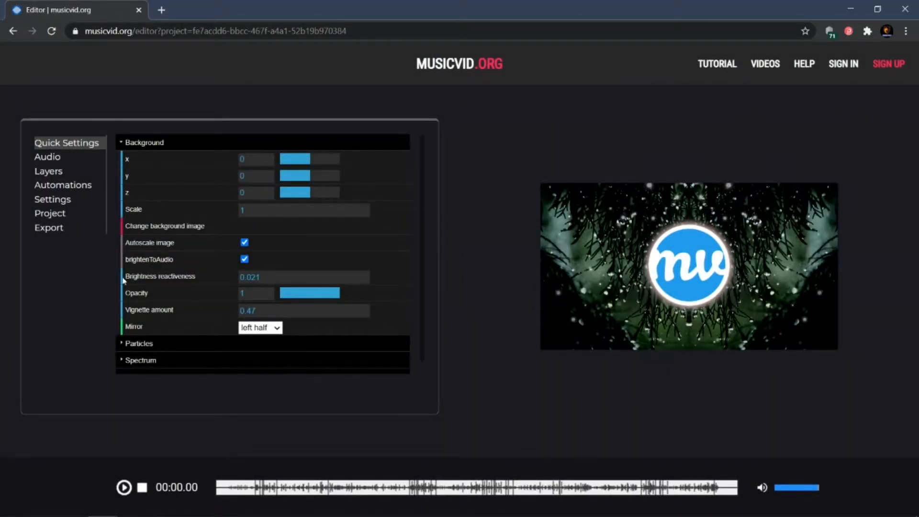
Set the number of particles to about 948.
scroll(174, 167, down, 1)
scroll(205, 213, up, 1)
click(124, 143)
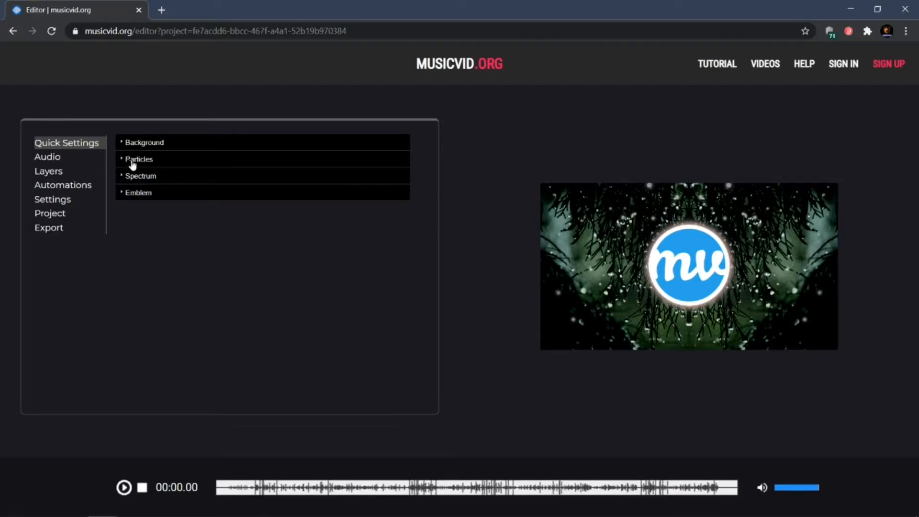
click(132, 162)
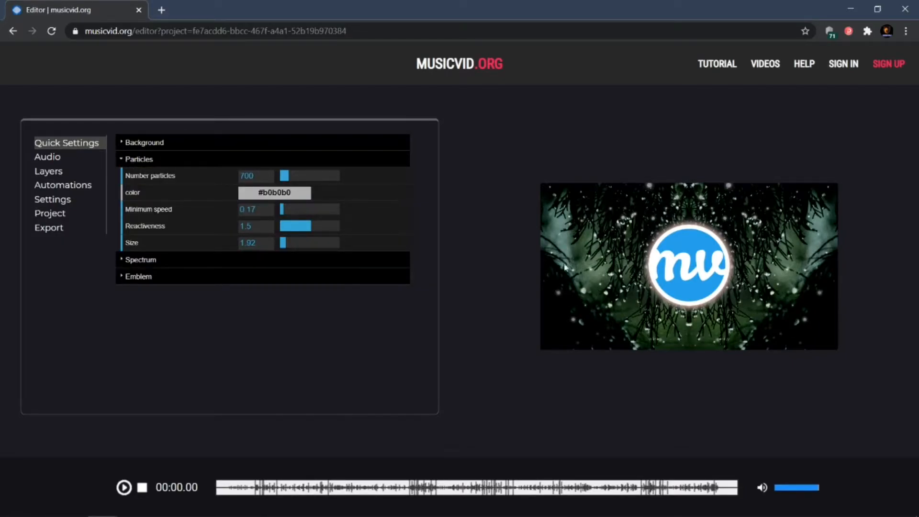
drag(287, 175, 346, 183)
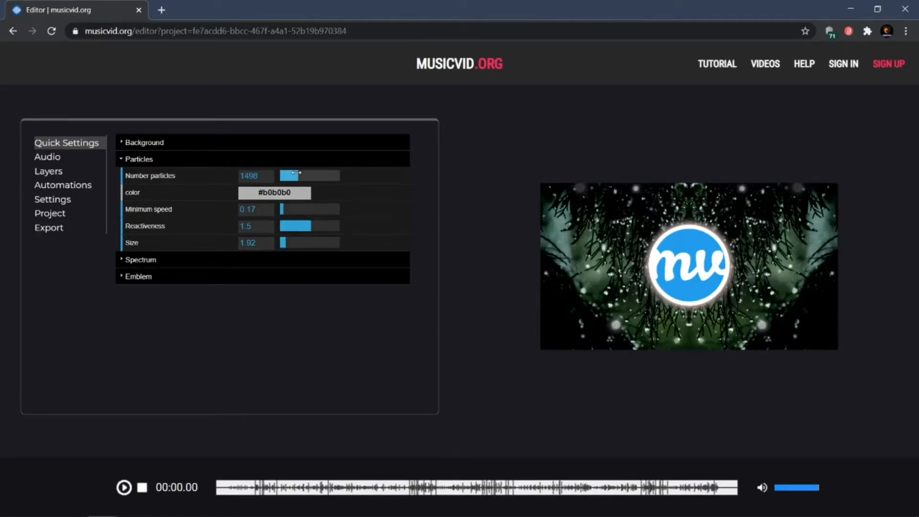
click(292, 176)
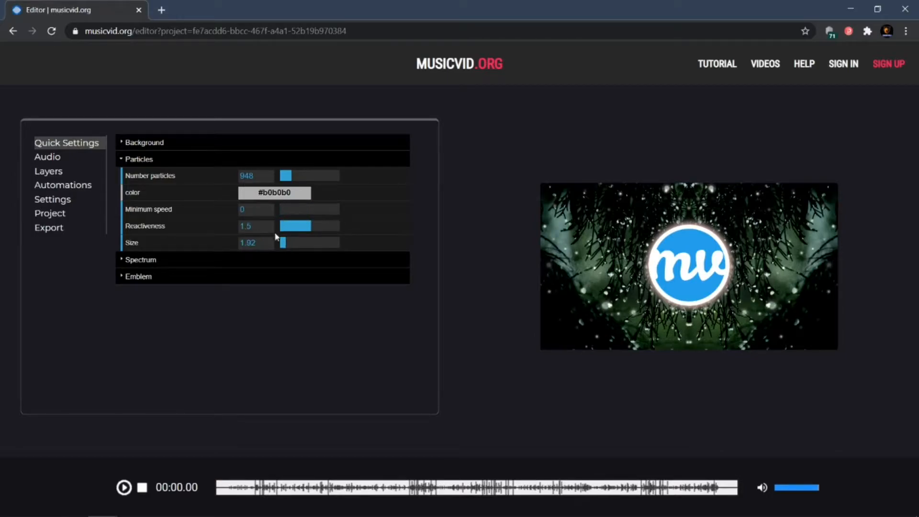
Play the preview and set the particles' minimum speed to about 1.35 and size to about 2.59.
click(124, 488)
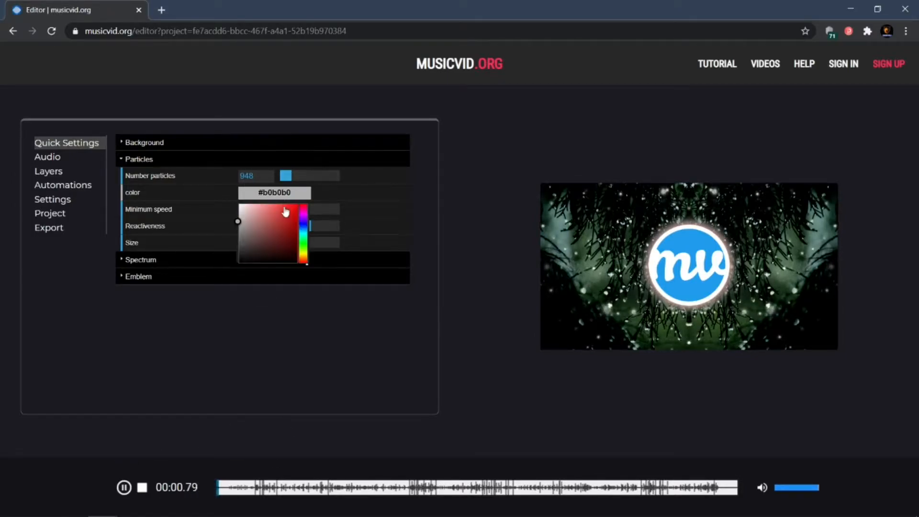
drag(282, 209, 315, 222)
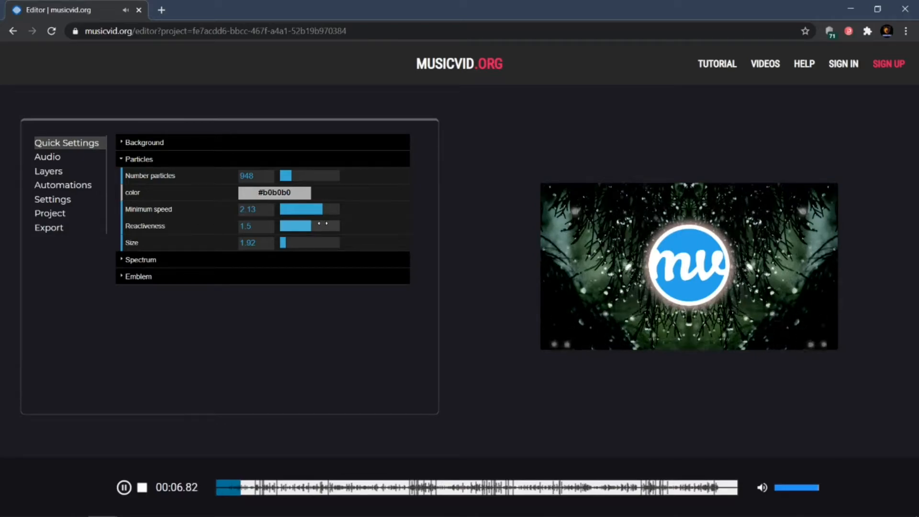
drag(336, 223, 286, 243)
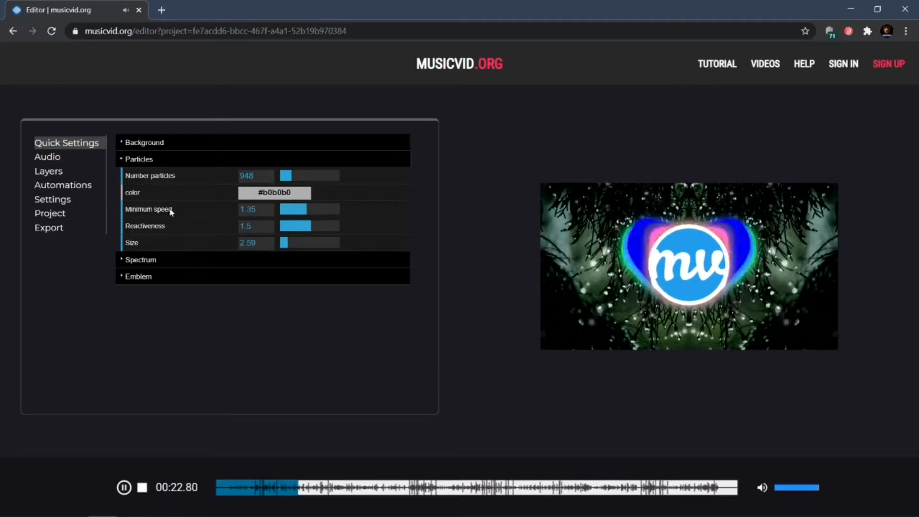
Set the spectrum's height scalar to 0.41, line width to 6 and glow to about 56.
click(123, 159)
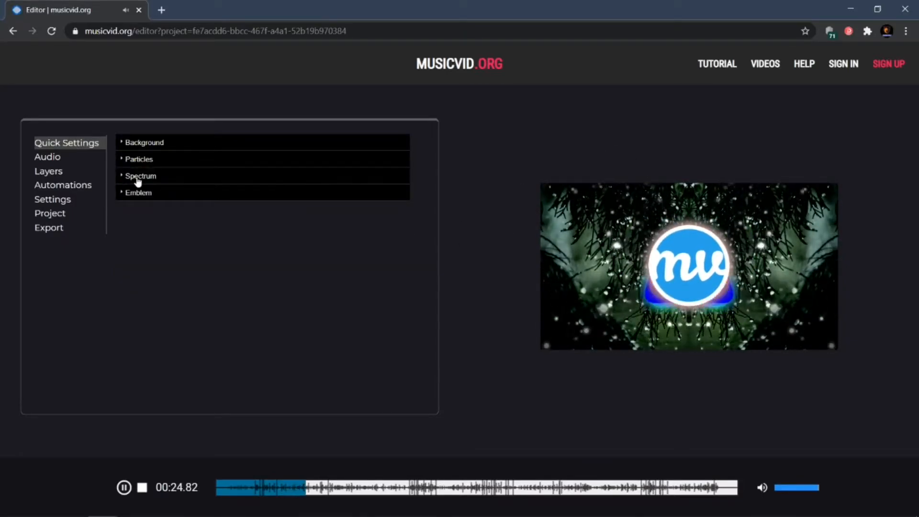
click(138, 178)
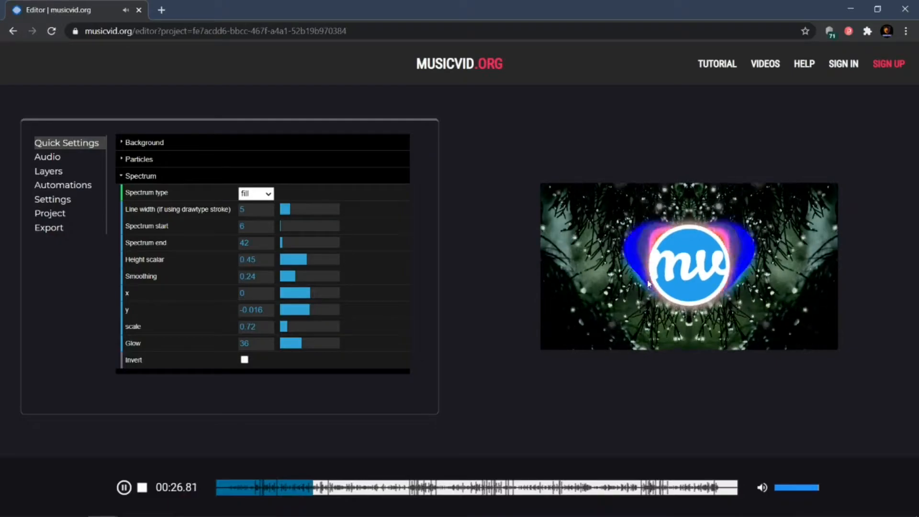
mouse_move(293, 259)
mouse_down()
mouse_move(364, 262)
mouse_move(305, 261)
mouse_up()
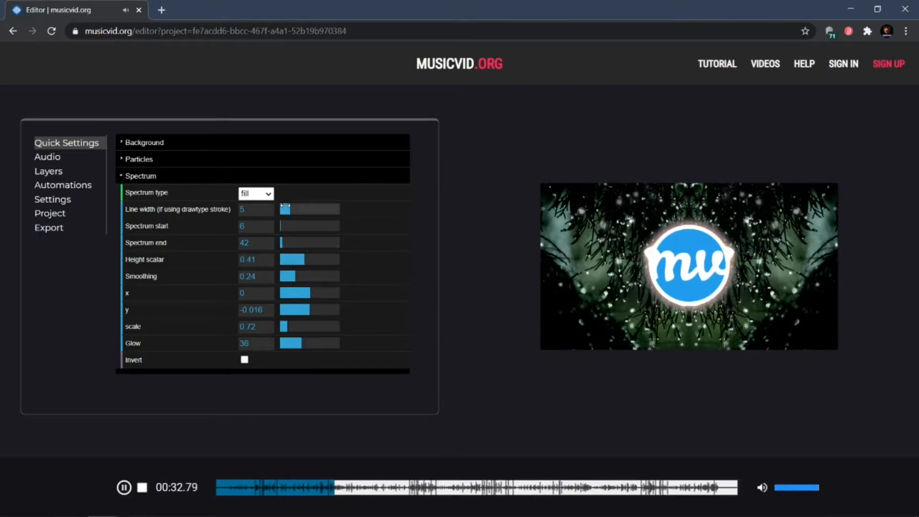
mouse_move(288, 209)
mouse_down()
mouse_move(329, 219)
mouse_move(303, 211)
mouse_up()
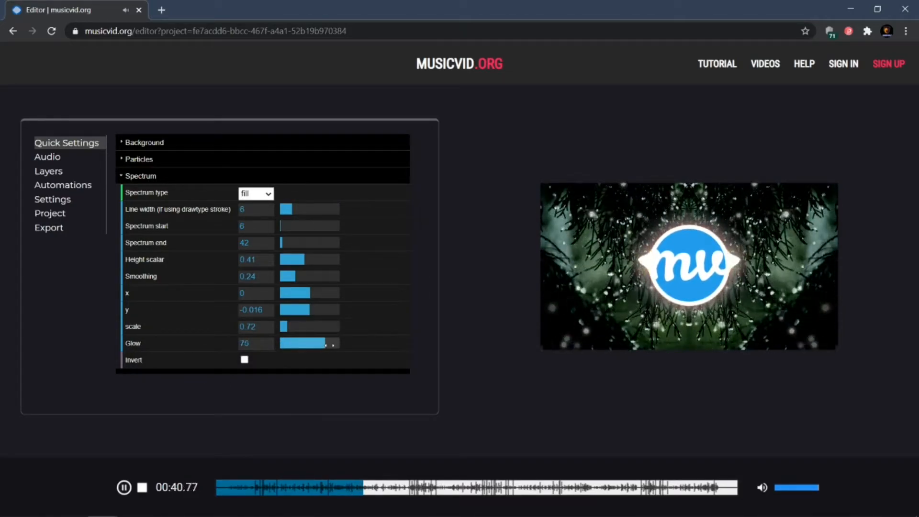
drag(348, 353, 315, 349)
scroll(251, 359, down, 1)
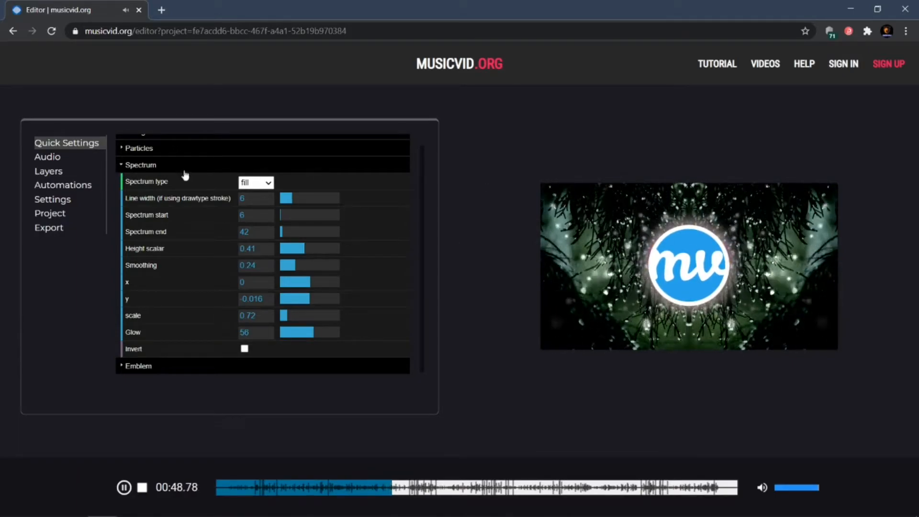
click(147, 165)
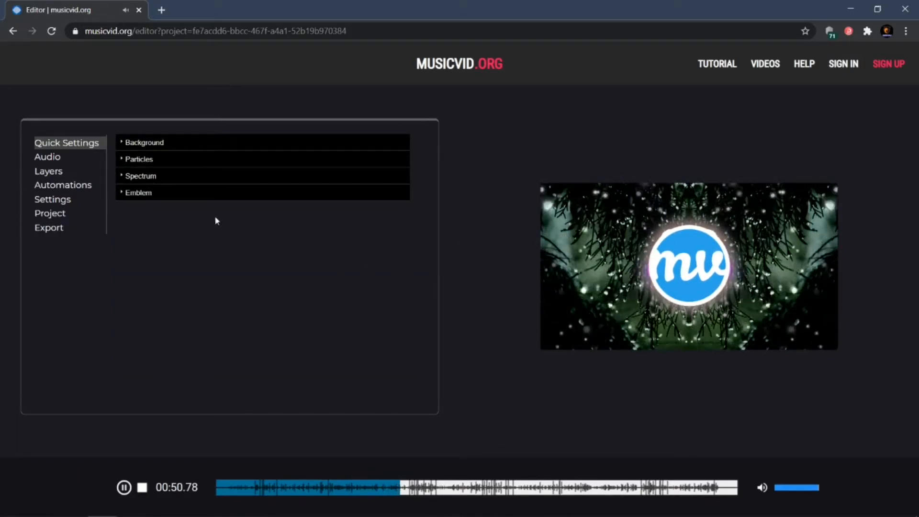
Replace the emblem image with Picture1.png from the Videos > Youtube > Icon folder.
click(125, 194)
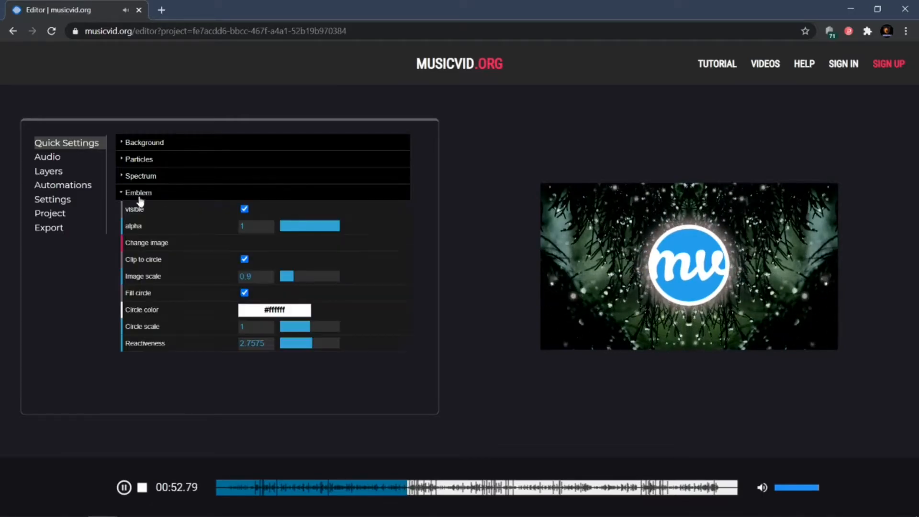
click(149, 244)
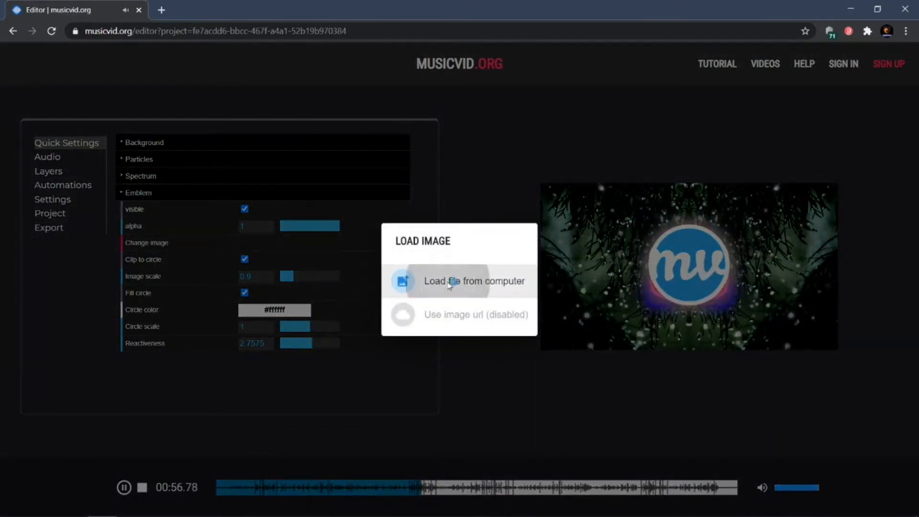
click(448, 286)
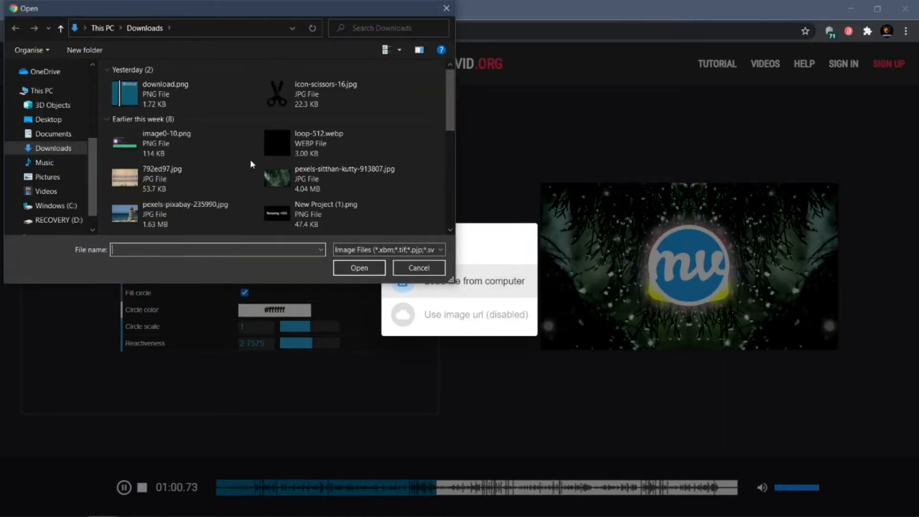
scroll(297, 146, down, 3)
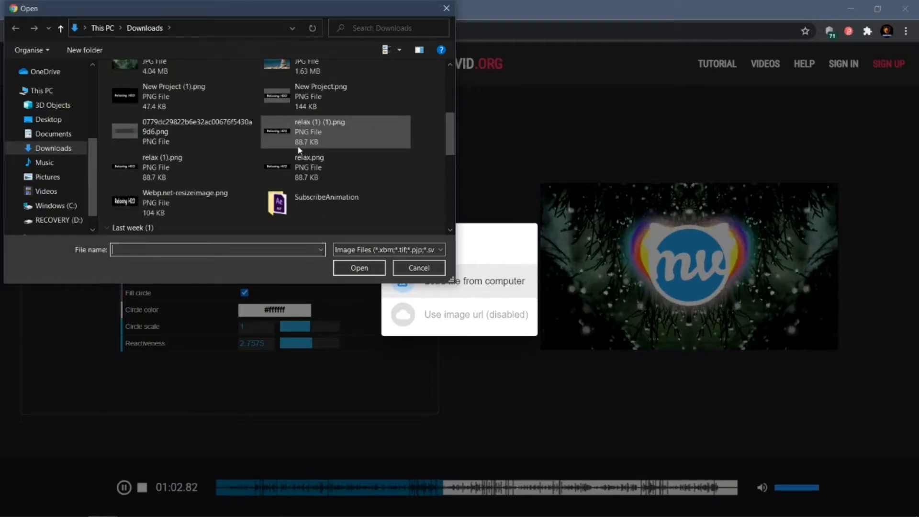
scroll(144, 201, down, 2)
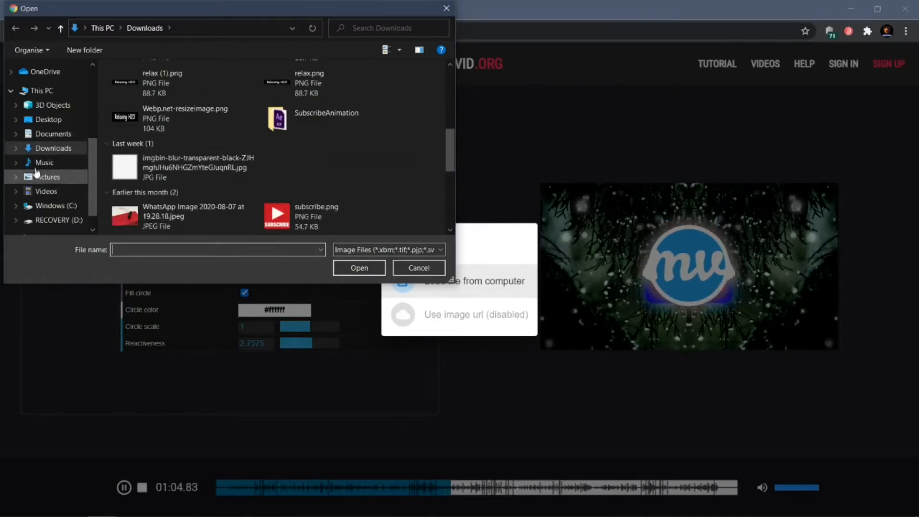
click(47, 192)
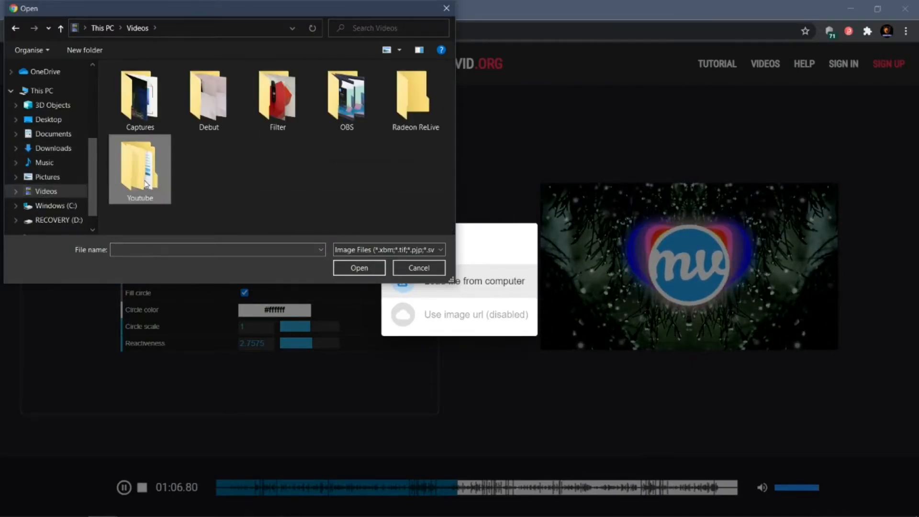
double_click(146, 182)
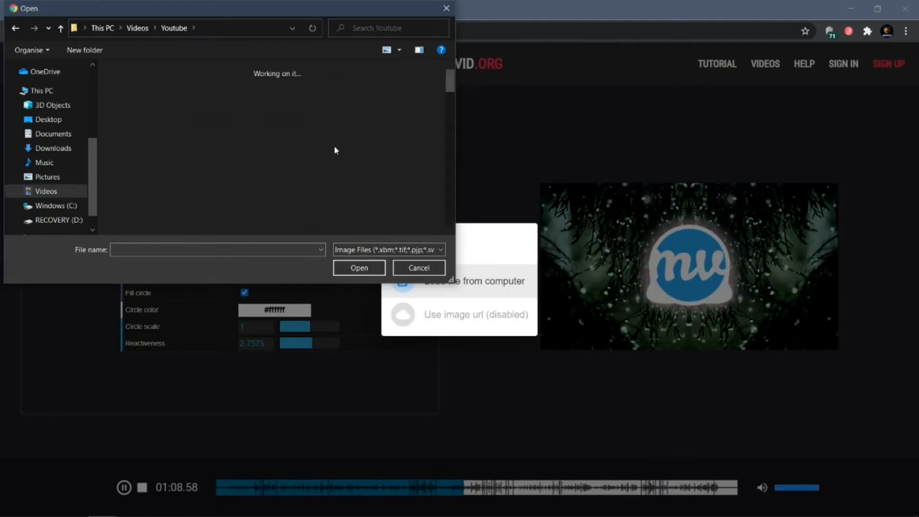
scroll(335, 144, down, 10)
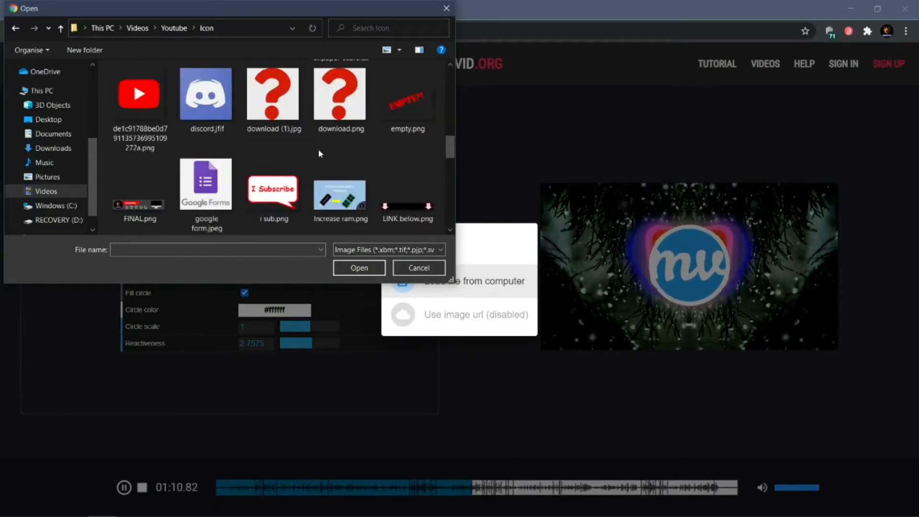
scroll(320, 153, down, 3)
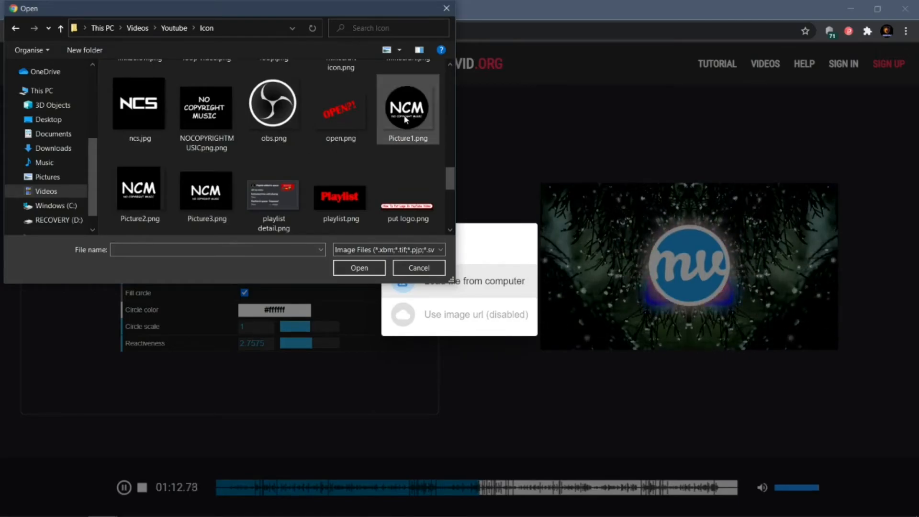
click(413, 127)
click(342, 273)
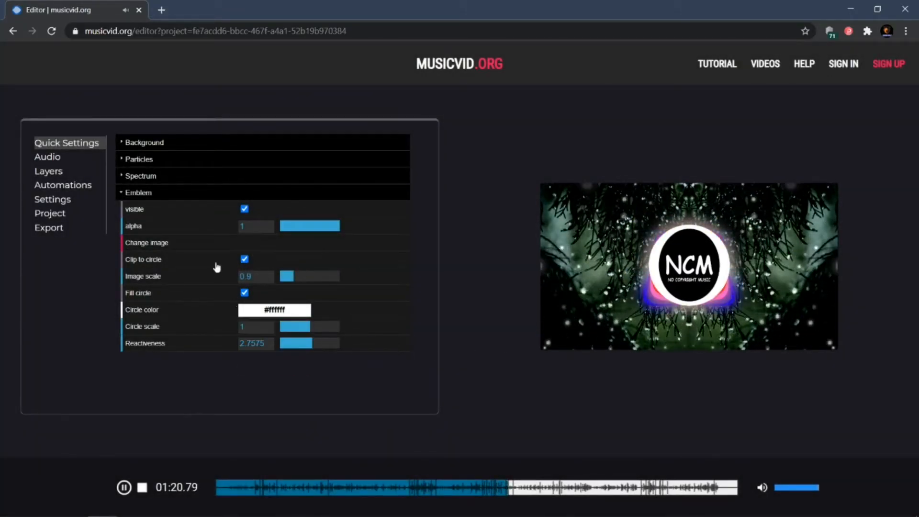
Replace the emblem image with Picture3.png from the same Icon folder.
click(201, 250)
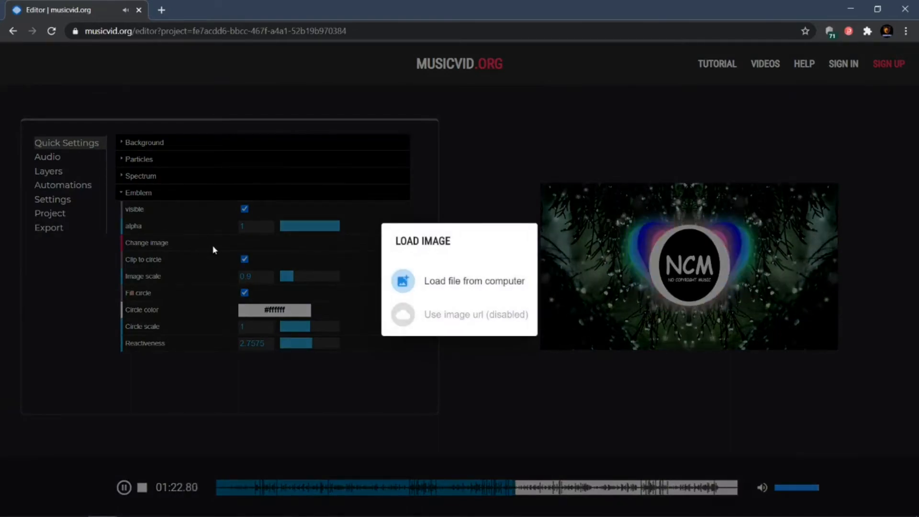
click(428, 286)
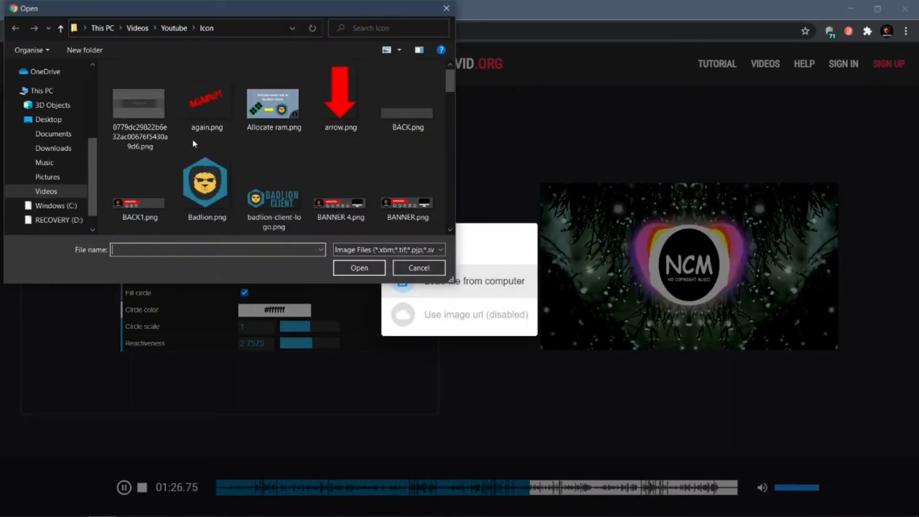
scroll(191, 140, down, 3)
scroll(441, 182, down, 8)
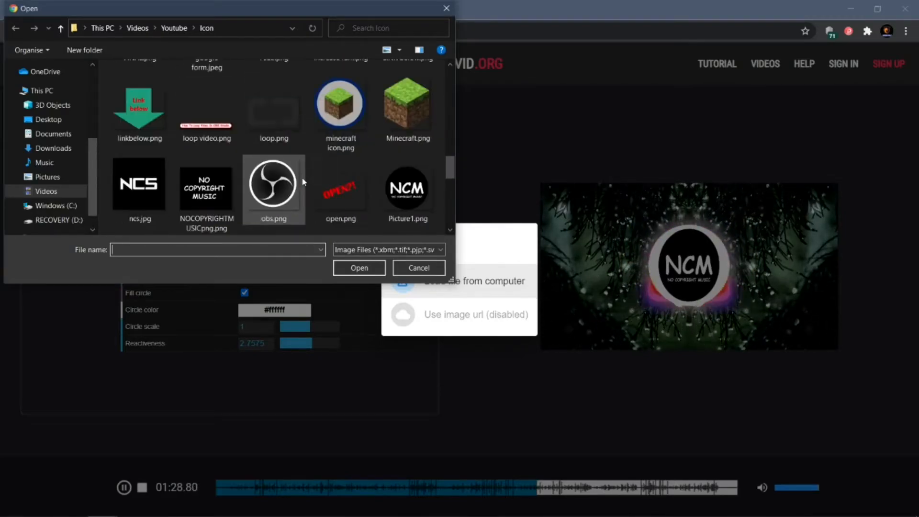
scroll(202, 203, down, 2)
click(201, 196)
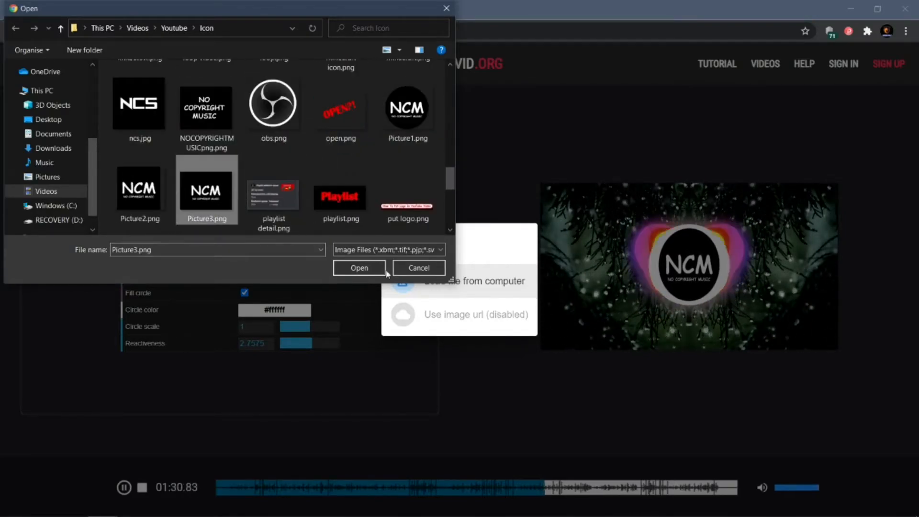
click(359, 268)
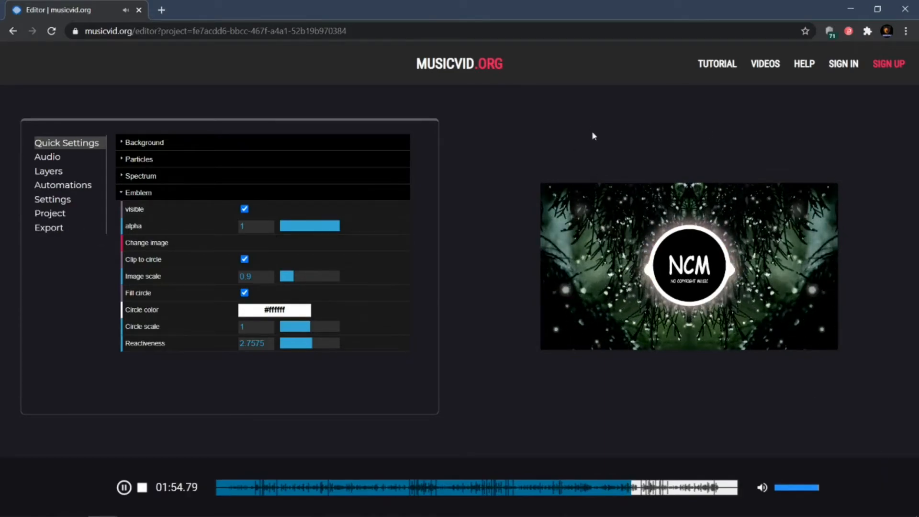
In the export settings, set the file name to relaxing music.mp4.
click(66, 228)
drag(259, 194, 221, 201)
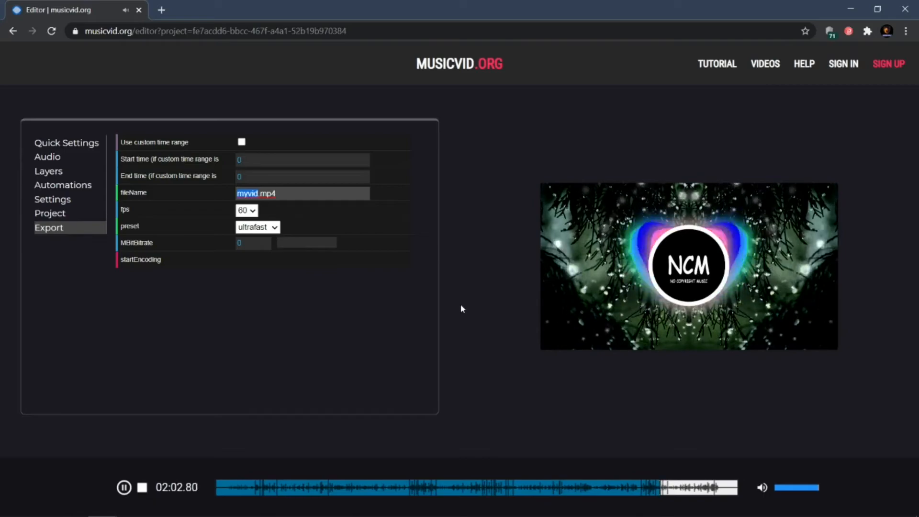
text(relaxing)
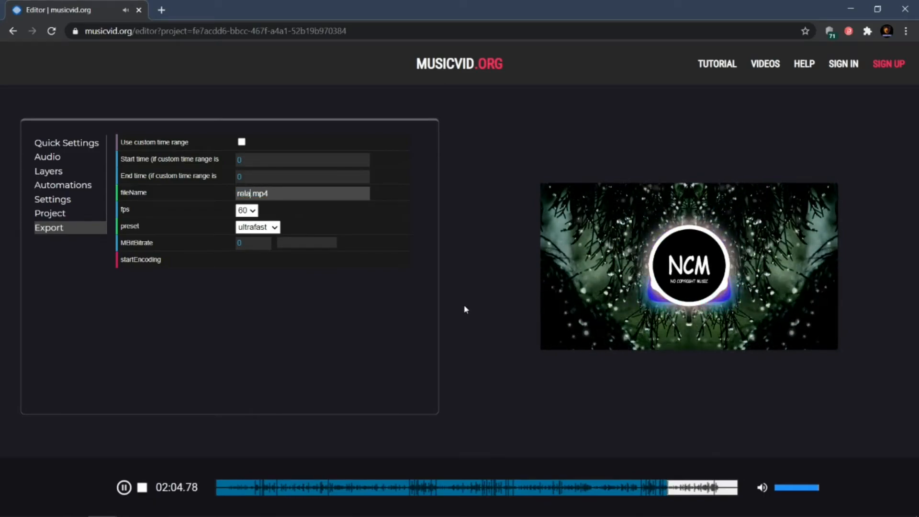
text( music)
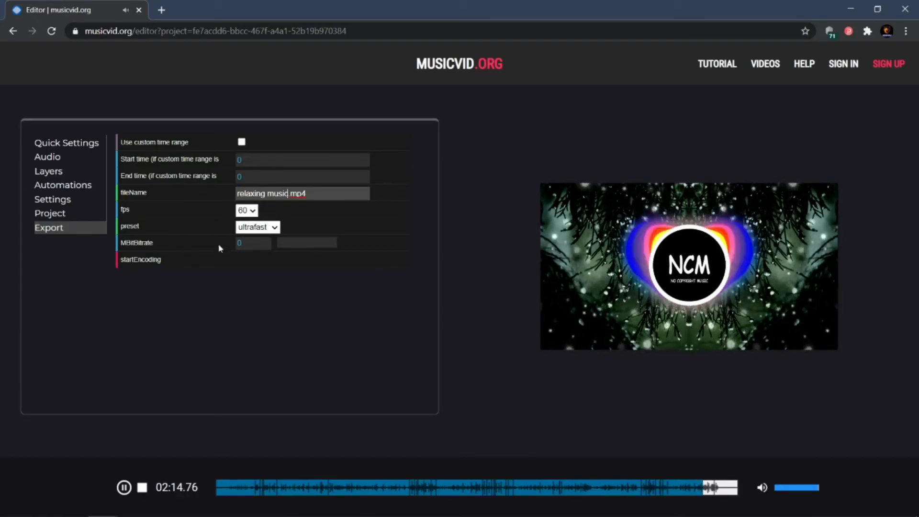
Start encoding, select the attribution text in the notice, and confirm the export.
click(148, 260)
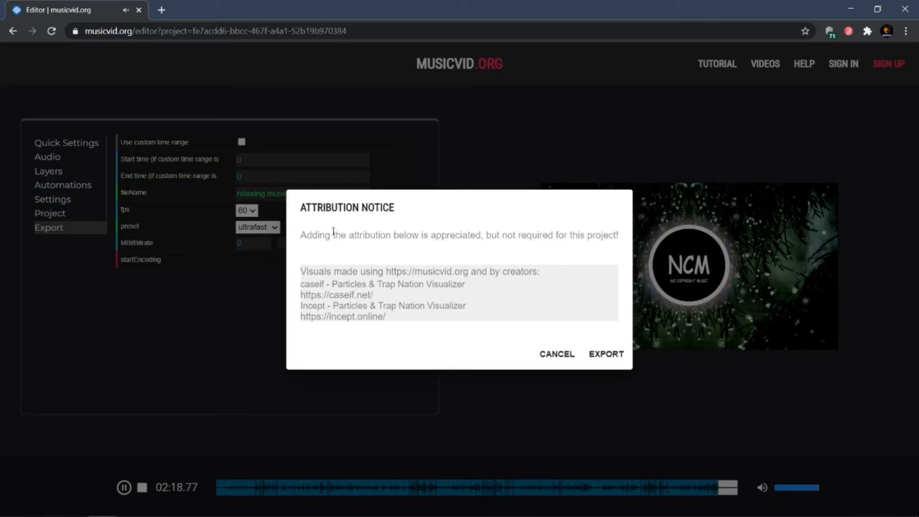
drag(302, 237, 611, 244)
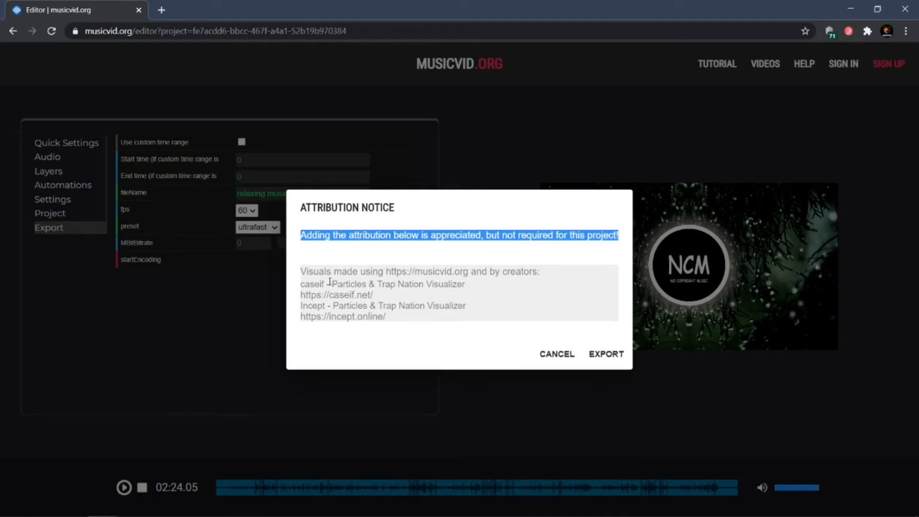
drag(302, 271, 414, 324)
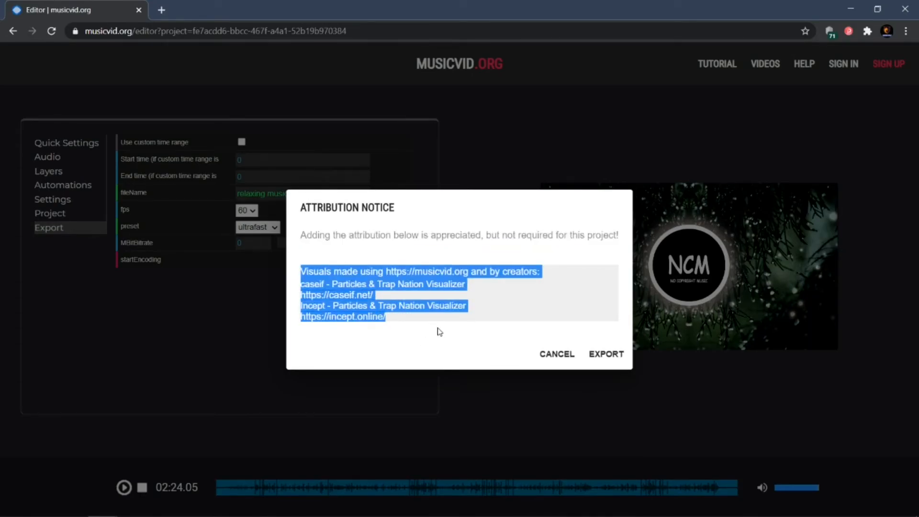
click(585, 325)
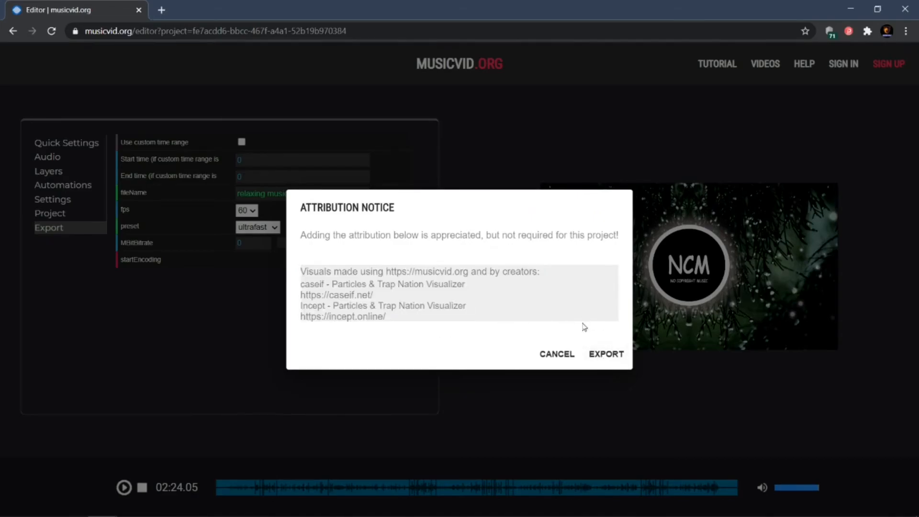
click(619, 354)
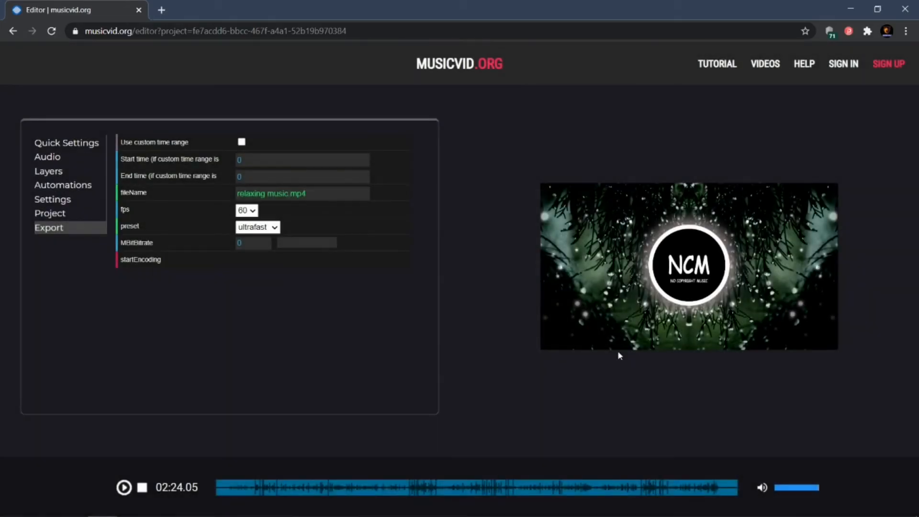